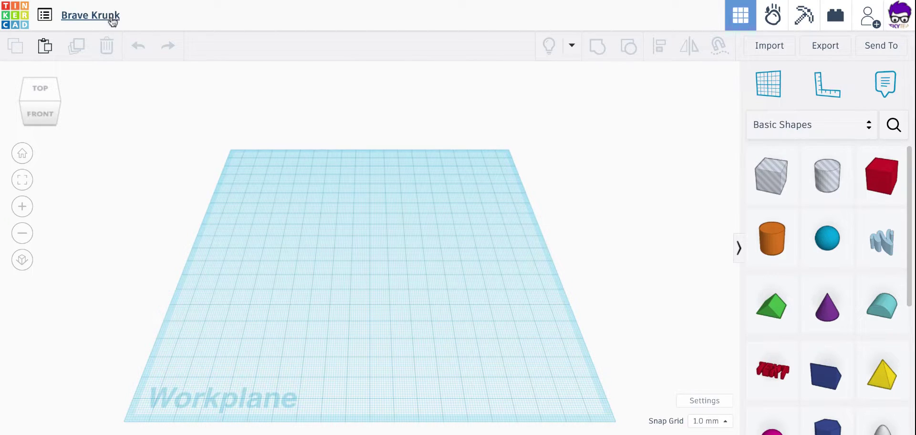
Step: Rename the design after the teacher's class
click(108, 19)
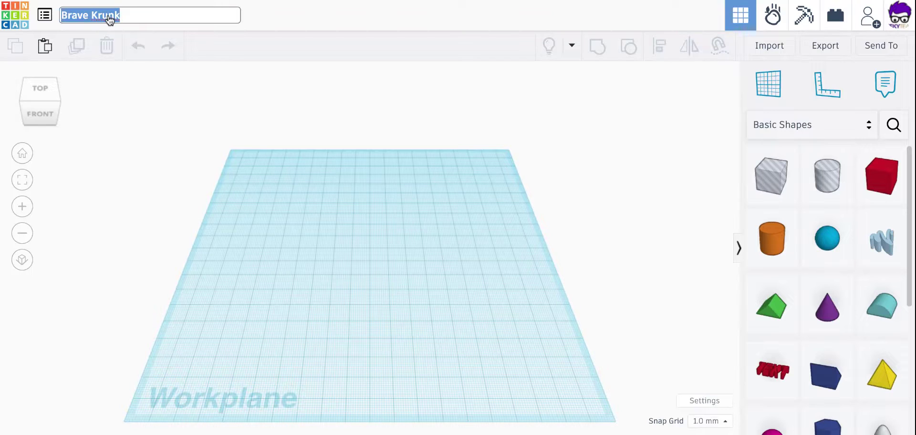
text(Ms. Ma)
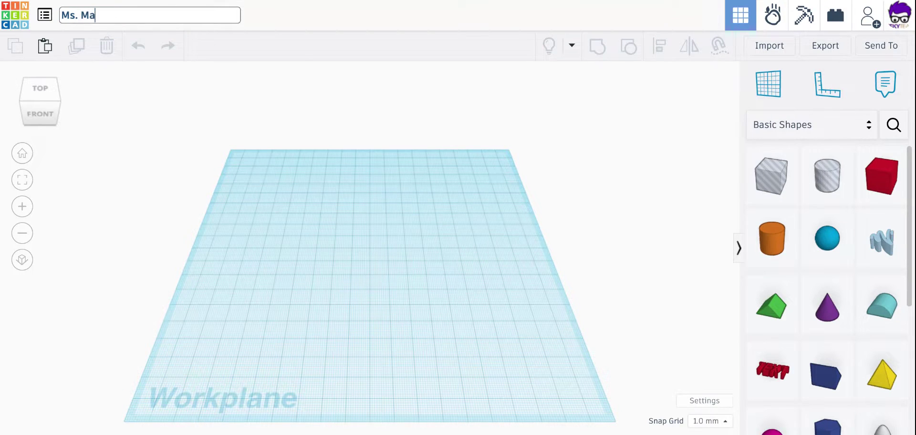
text(rtin Class)
click(133, 202)
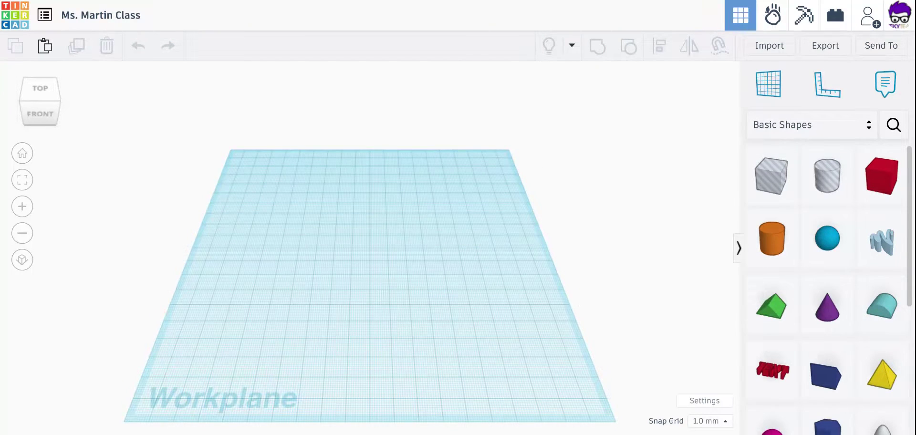
Step: Place a red box and stretch it into a floor slab covering most of the workplane, about 168 mm deep and 2 mm thick
drag(882, 175, 452, 177)
drag(311, 199, 575, 419)
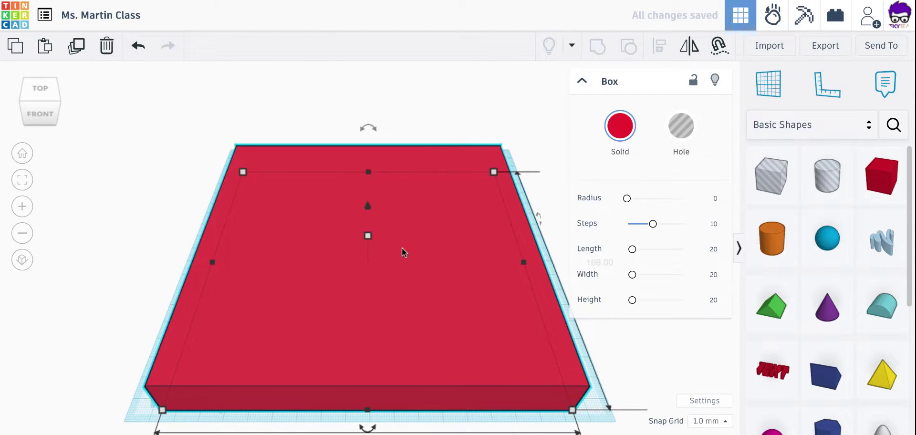
drag(368, 235, 365, 260)
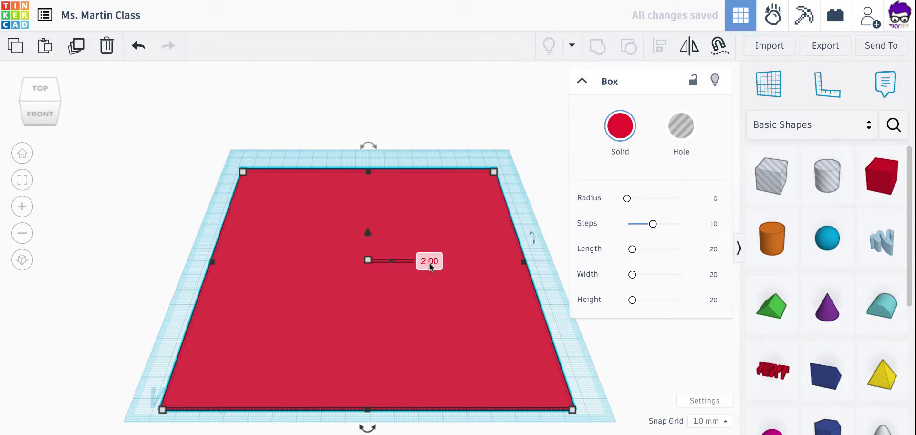
click(159, 225)
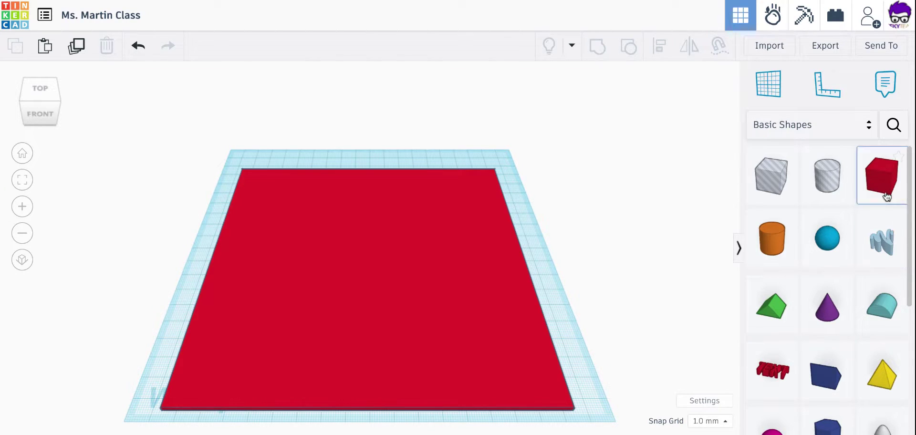
Step: Add a box along the floor's back edge as a thin wall 61 mm high and colour it blue
click(765, 189)
drag(659, 190, 493, 159)
click(257, 164)
drag(366, 151, 364, 84)
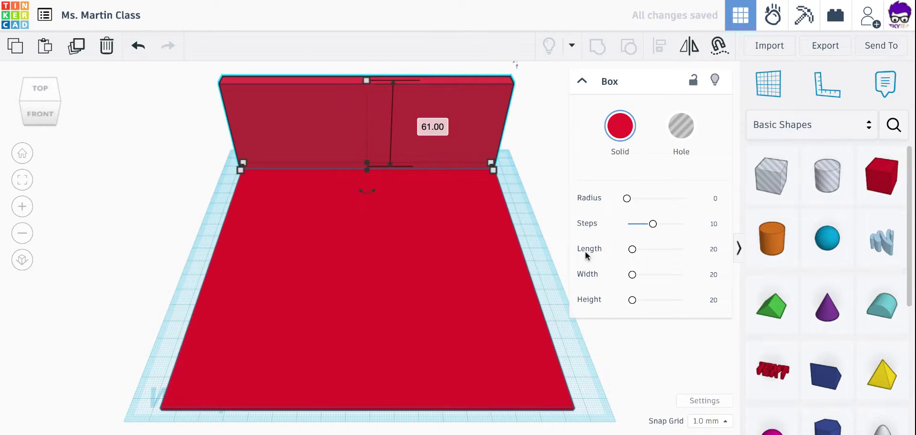
click(620, 126)
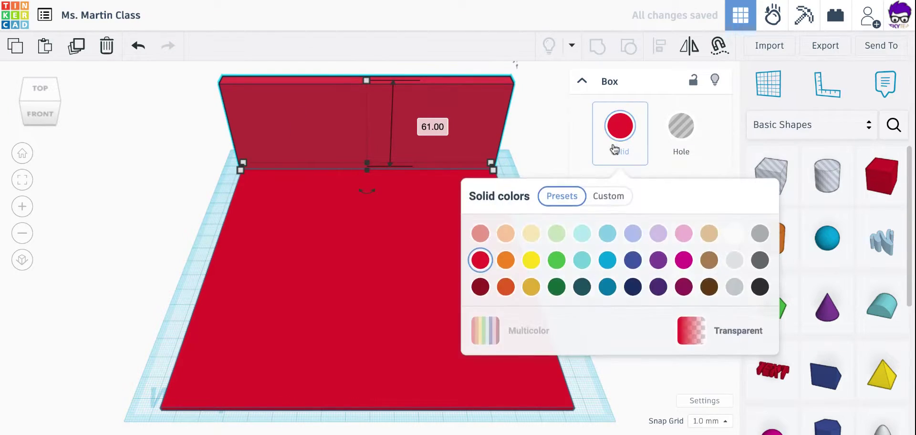
click(633, 262)
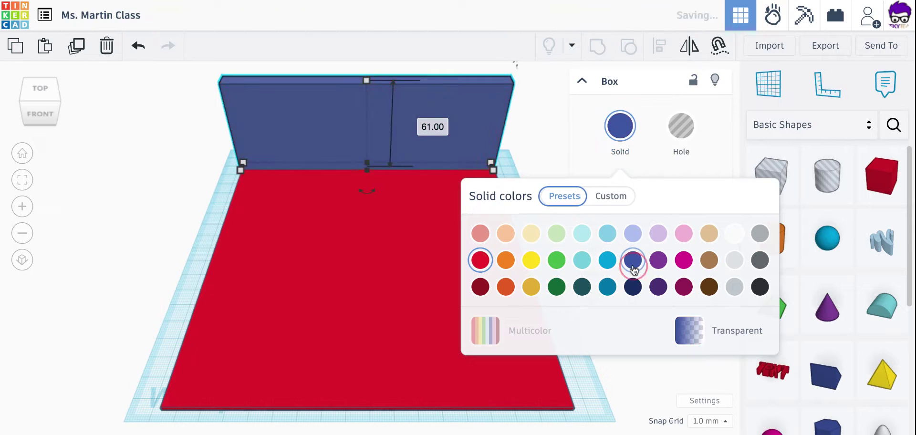
click(550, 133)
Step: Add a box along the floor's left edge as a thin wall 156 mm long and 66 mm high, coloured blue
drag(872, 173, 183, 397)
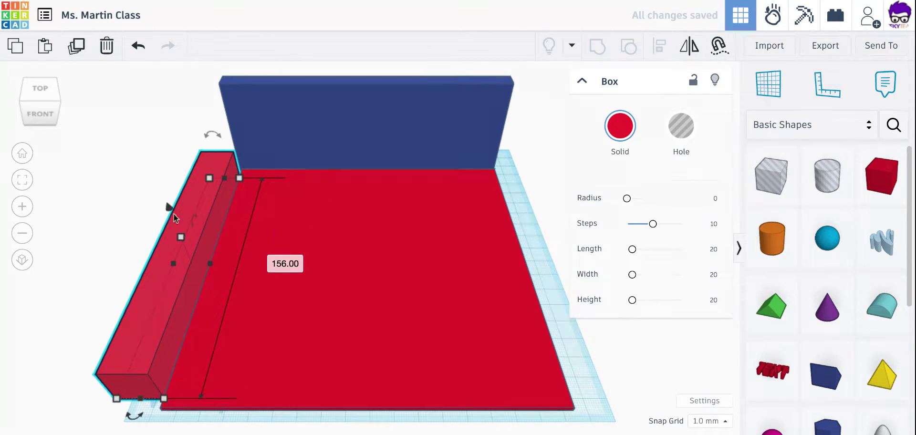
mouse_move(175, 262)
mouse_down()
mouse_move(197, 265)
mouse_move(191, 161)
mouse_up()
click(619, 126)
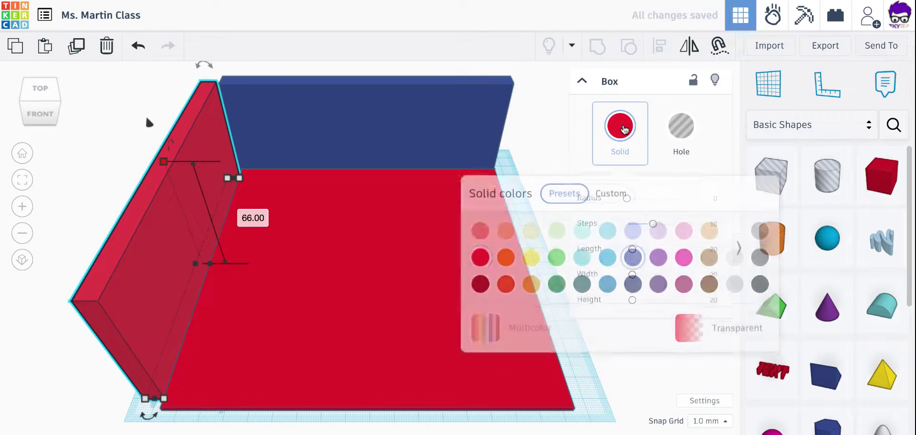
click(633, 260)
Step: Fit the left wall to the back wall and the floor's front edge, and duplicate it along the right edge
drag(181, 234, 181, 224)
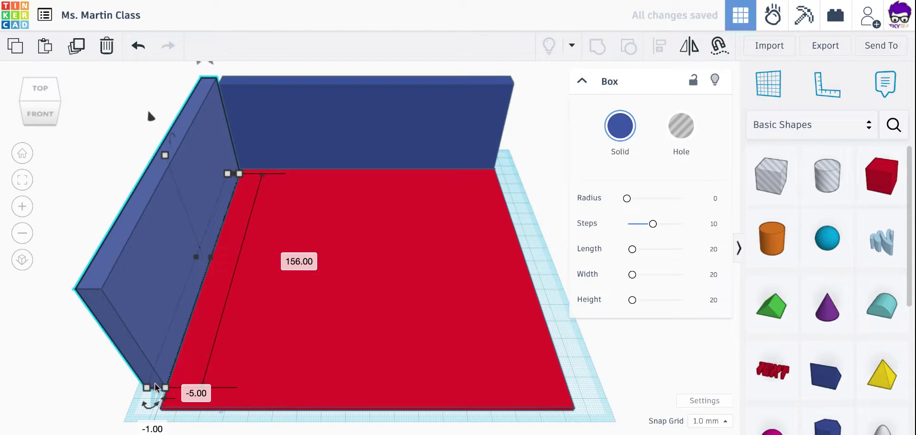
drag(156, 387, 156, 404)
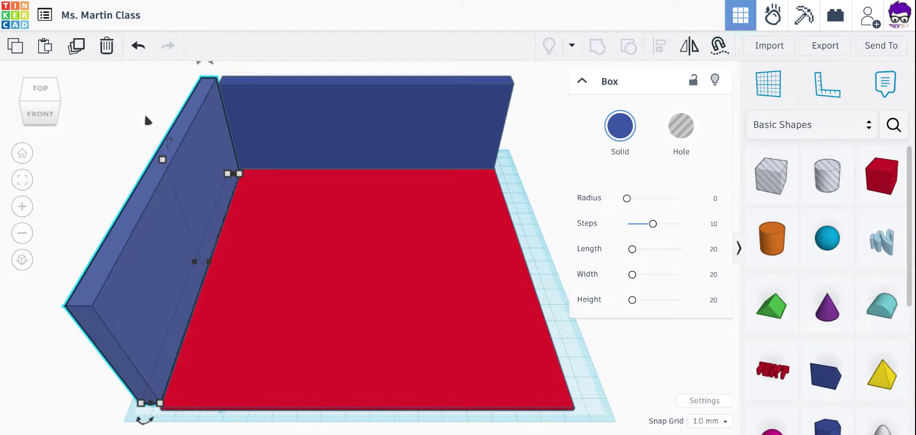
drag(174, 222, 568, 222)
click(92, 151)
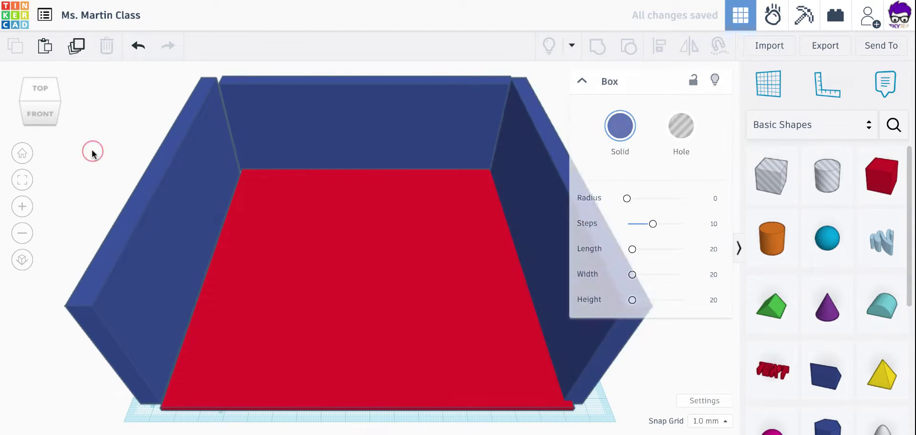
Step: Duplicate the back wall onto the floor's front edge and make the copy transparent
scroll(590, 218, down, 3)
click(409, 142)
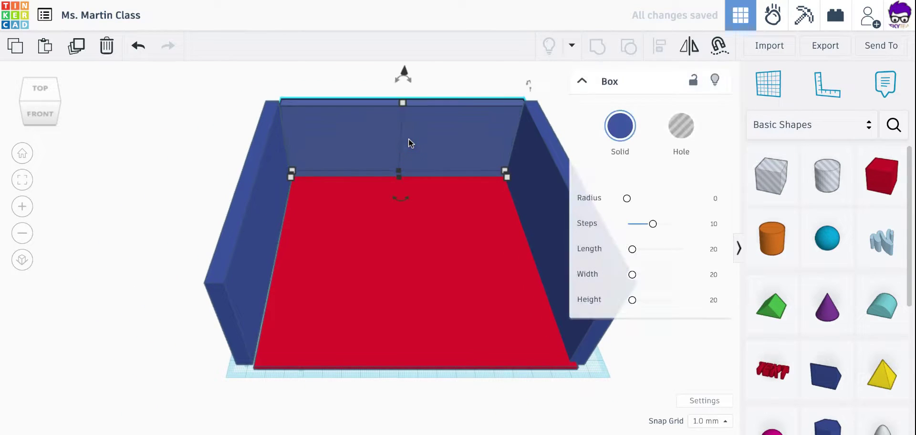
drag(409, 142, 427, 336)
click(621, 127)
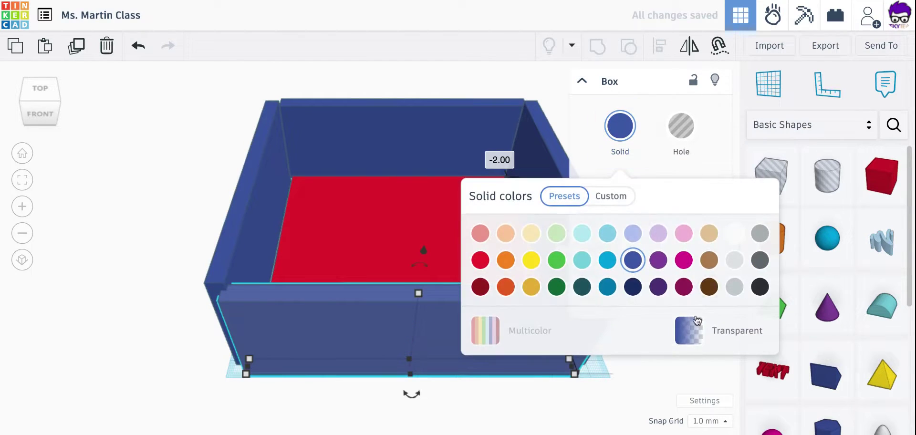
click(696, 329)
Step: Remove the transparent front wall so the room is open at the front
click(46, 110)
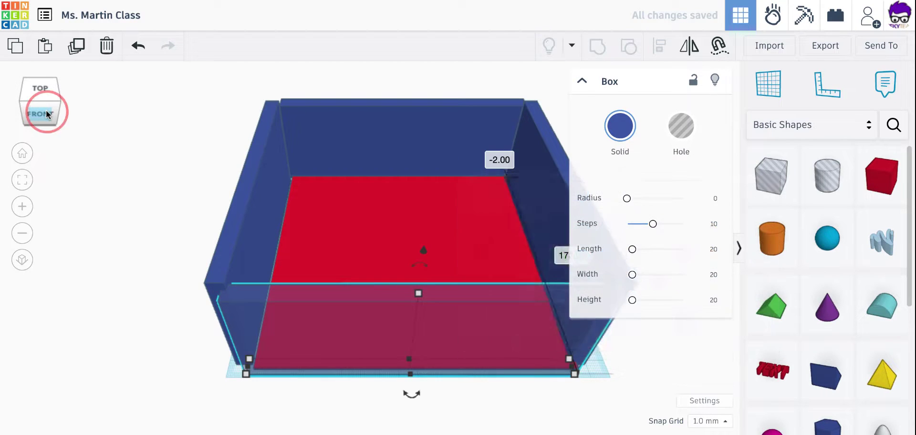
drag(39, 105, 46, 113)
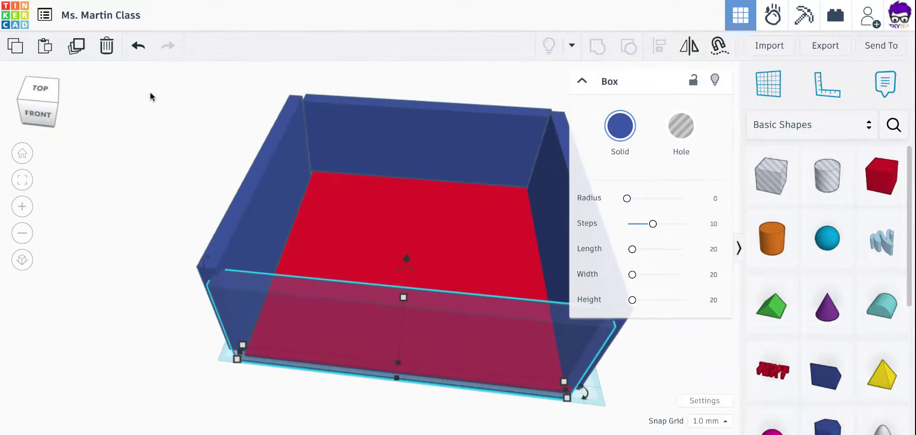
click(582, 82)
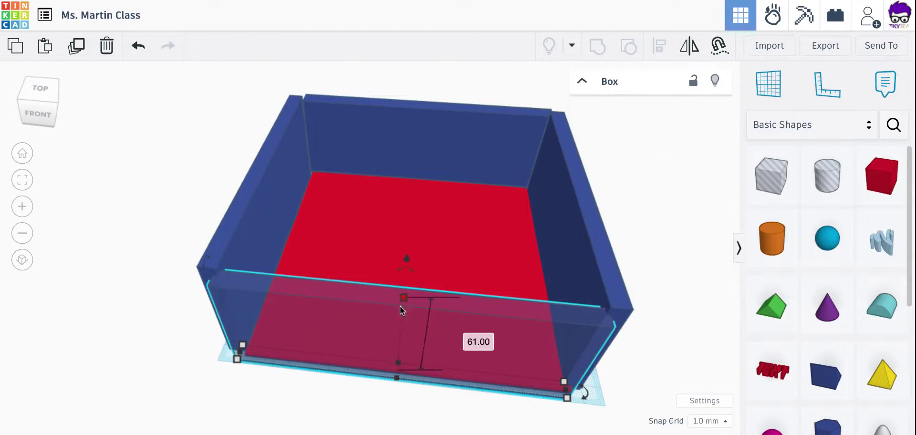
click(446, 325)
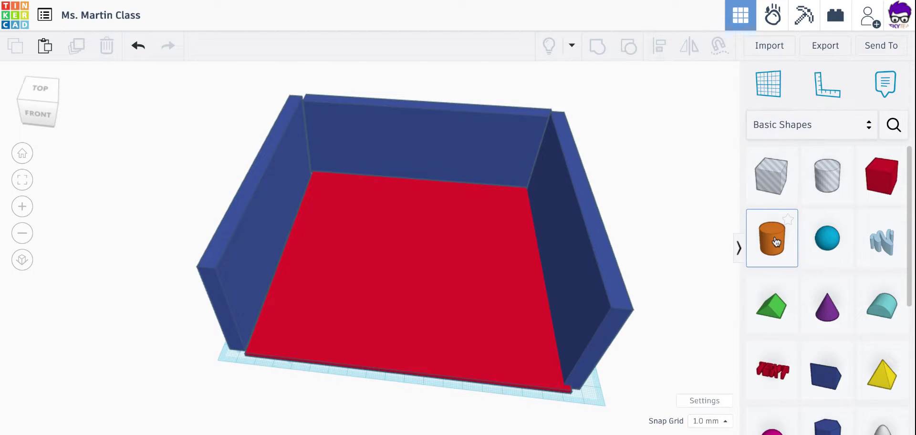
Step: Place an 11 mm high orange cylinder mid-floor and duplicate it beside itself, resizing the copy to 30.17 by 28 mm
drag(793, 237, 422, 284)
drag(398, 241, 399, 251)
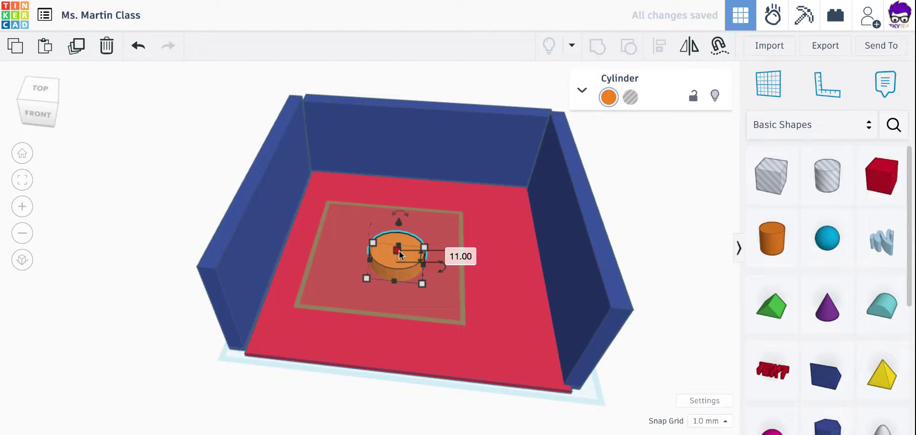
key(ctrl+d)
drag(400, 255, 504, 287)
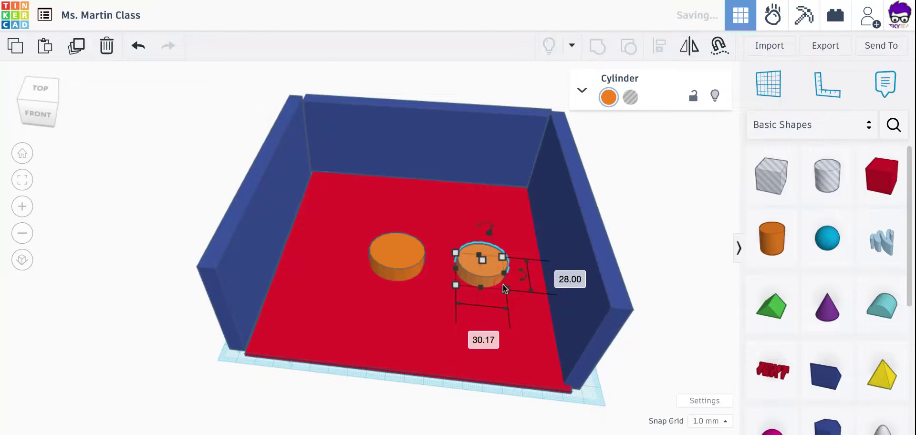
Step: Colour the duplicated cylinder light blue
click(609, 98)
click(596, 173)
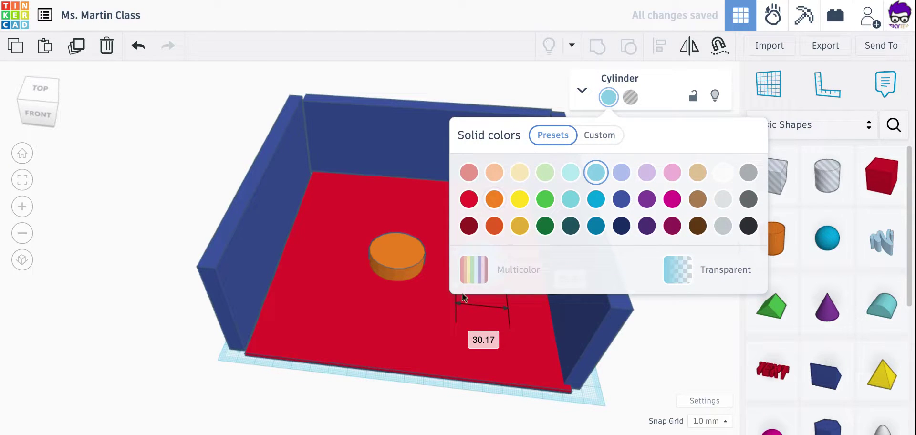
click(435, 319)
Step: Move the light blue cylinder inside the orange one and set its height to 13 mm
drag(481, 265, 398, 265)
drag(402, 234, 405, 245)
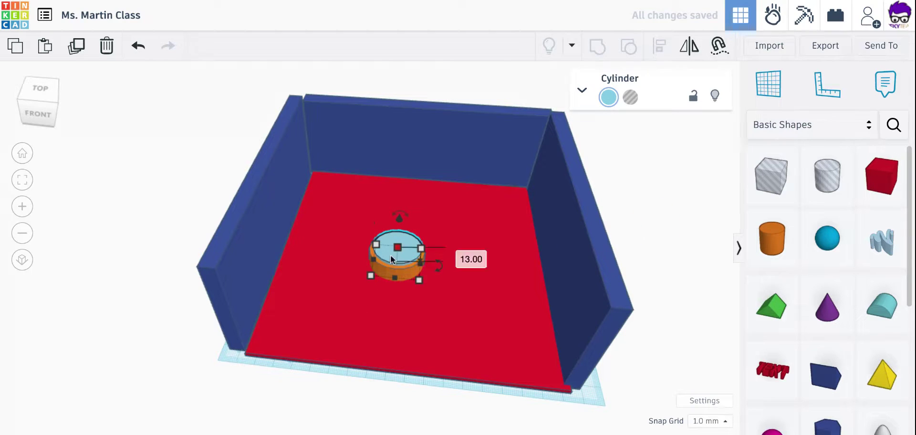
click(482, 282)
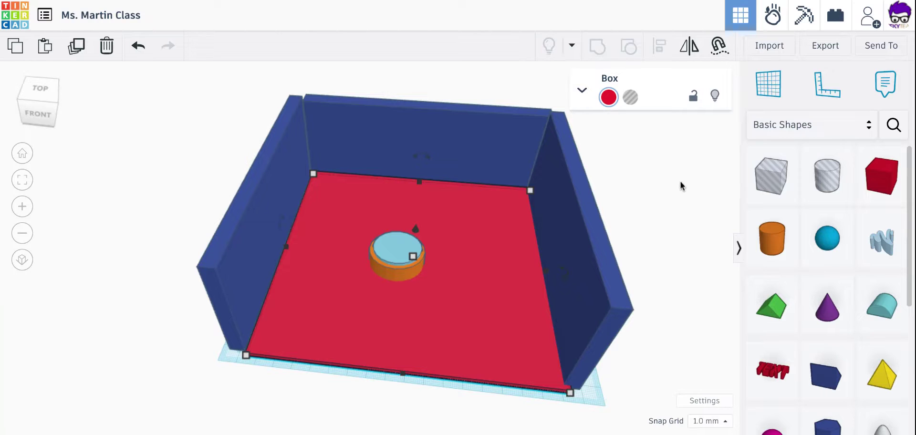
Step: Browse the Everyday Objects shape collection, loading more shapes, for items to furnish the room
click(785, 130)
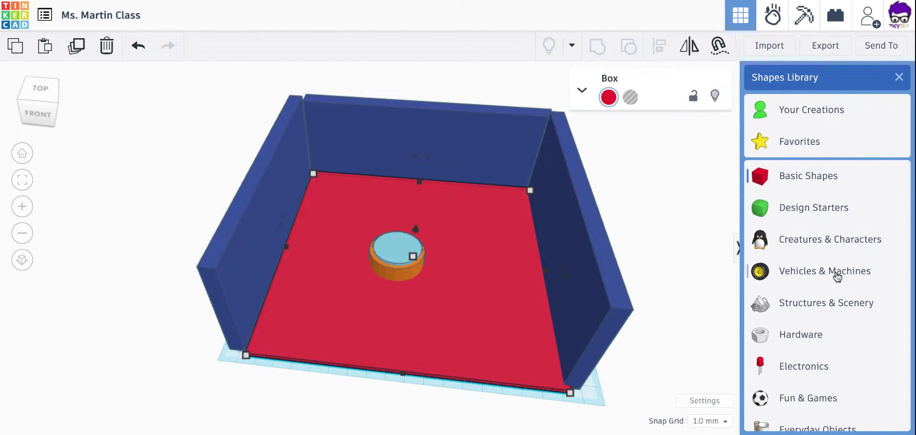
scroll(837, 277, down, 3)
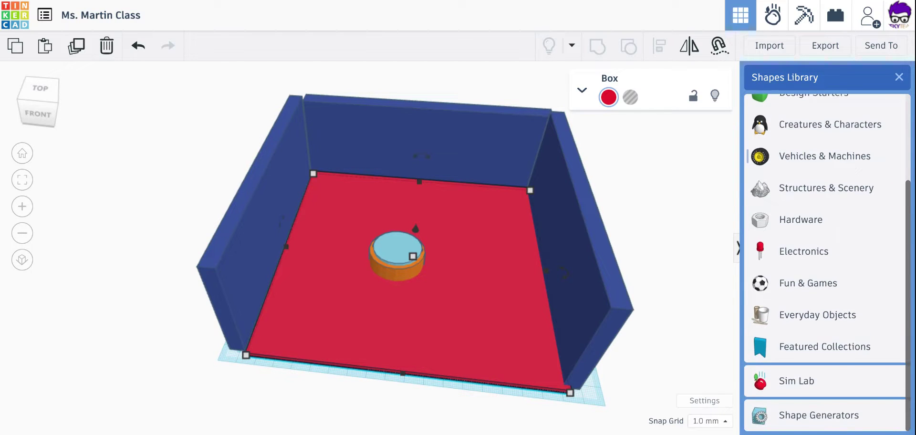
scroll(828, 289, up, 3)
scroll(828, 289, down, 3)
click(805, 321)
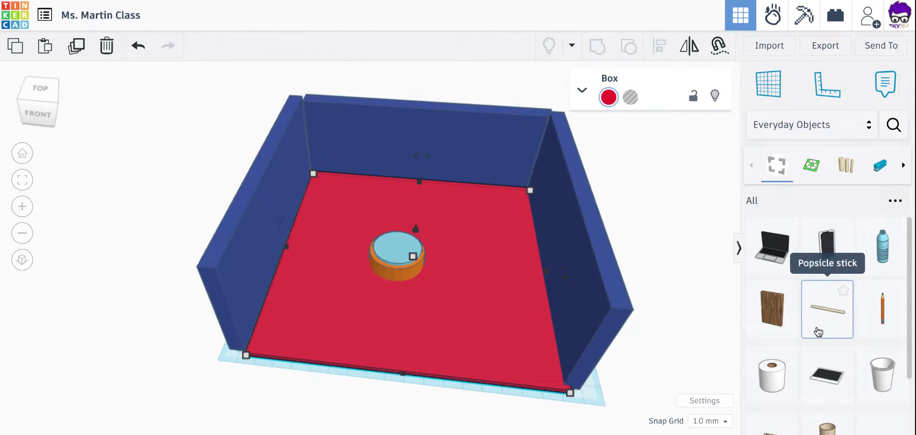
scroll(819, 332, down, 2)
click(818, 414)
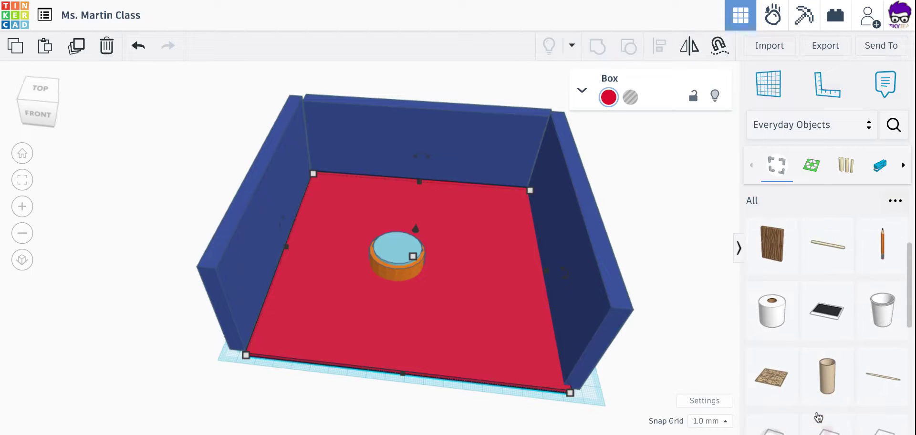
scroll(820, 315, down, 5)
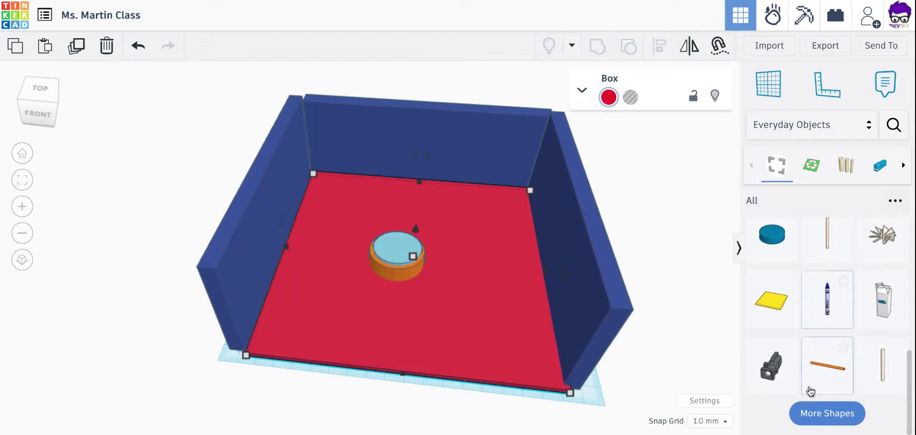
click(818, 411)
scroll(820, 319, down, 3)
scroll(820, 320, down, 3)
click(826, 411)
scroll(828, 339, down, 5)
Step: Switch the shape library to Featured Collections and place an Arcade Game against the back wall in the room's left corner
click(821, 137)
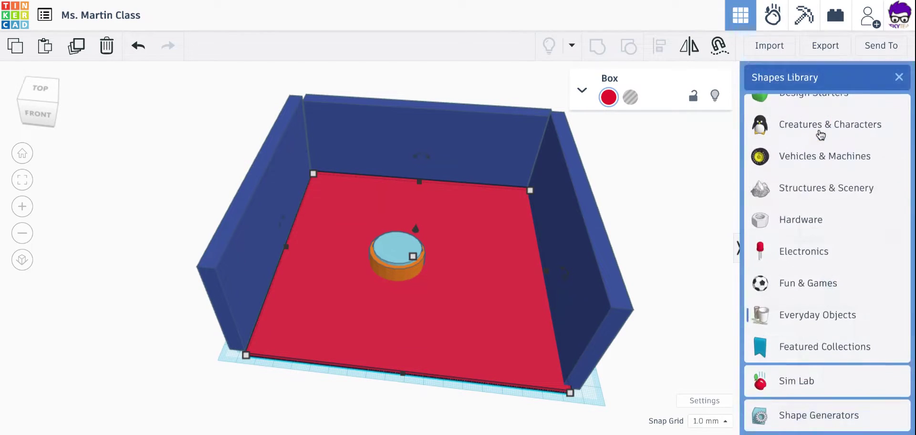
scroll(816, 245, up, 5)
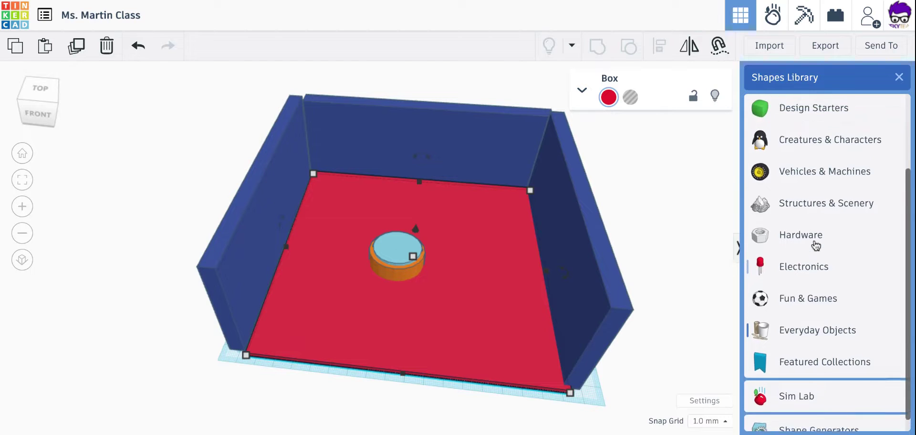
scroll(810, 282, down, 3)
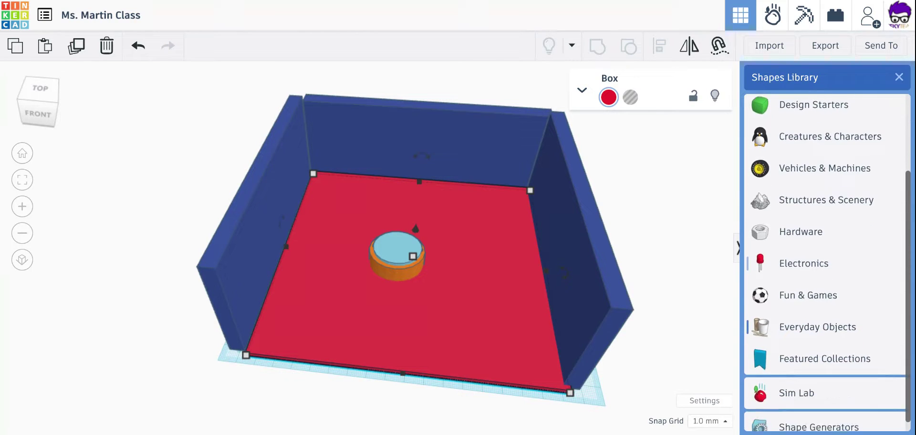
click(812, 347)
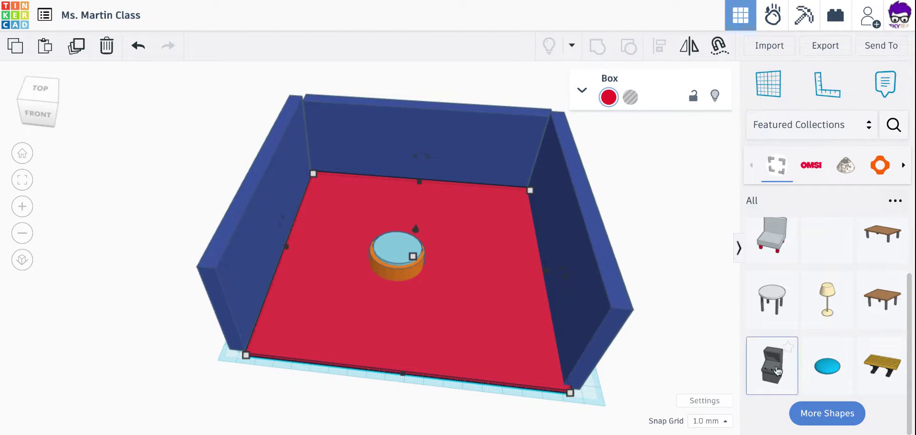
click(387, 137)
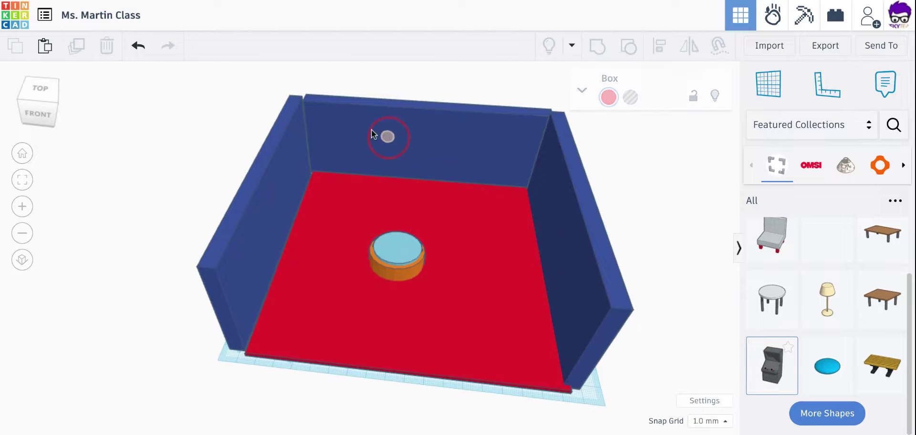
click(326, 182)
click(184, 205)
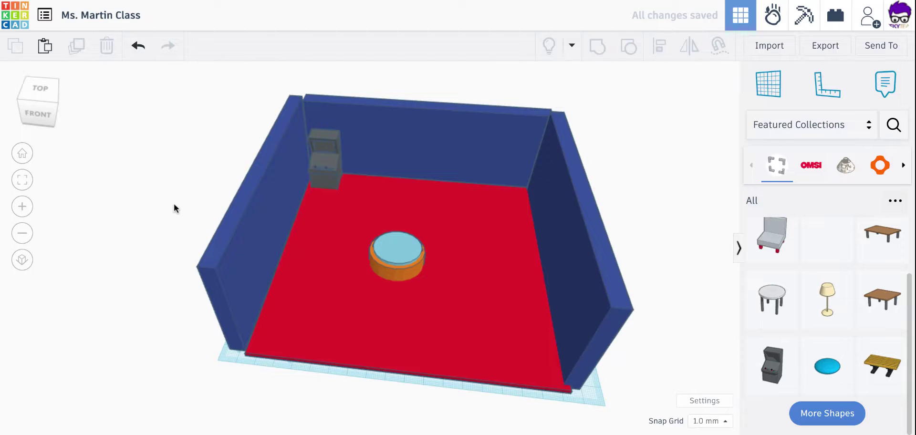
Step: Load and look through more Featured Collections shapes for further classroom furniture
click(322, 177)
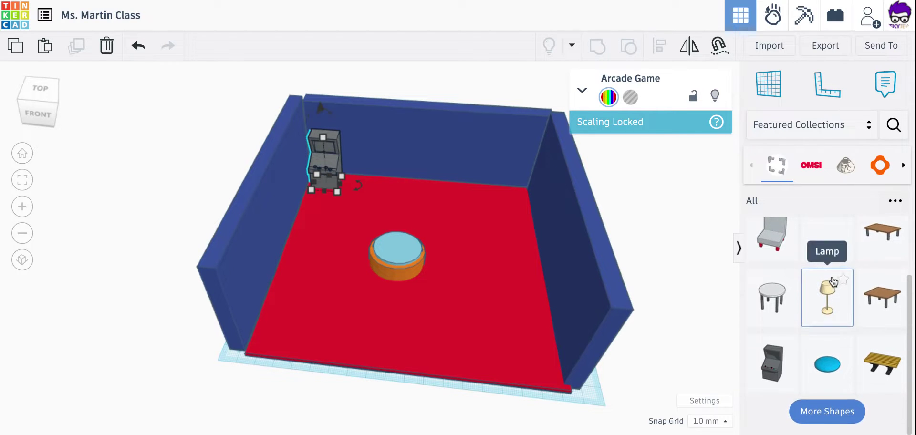
click(827, 413)
scroll(824, 325, down, 5)
scroll(824, 317, down, 2)
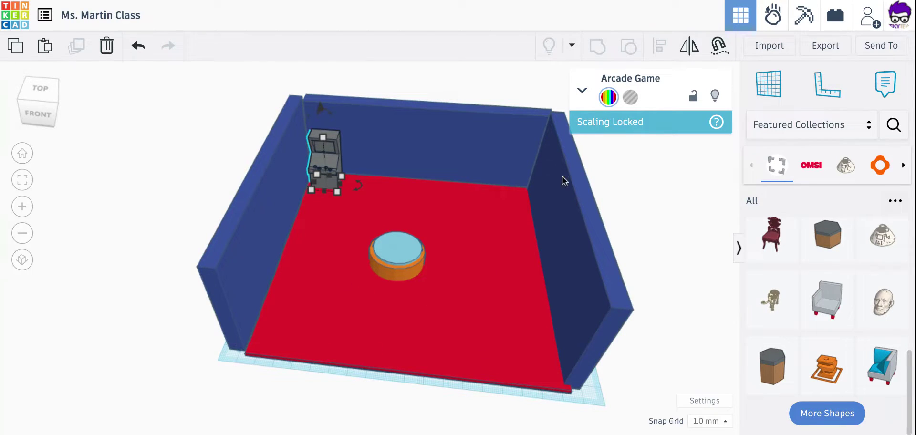
click(684, 328)
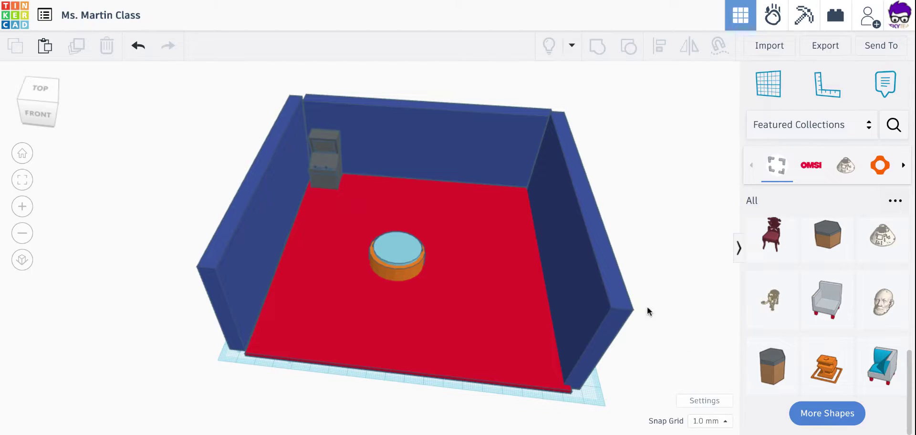
Step: Close the room's open front edge with a transparent duplicate of the back wall
click(474, 155)
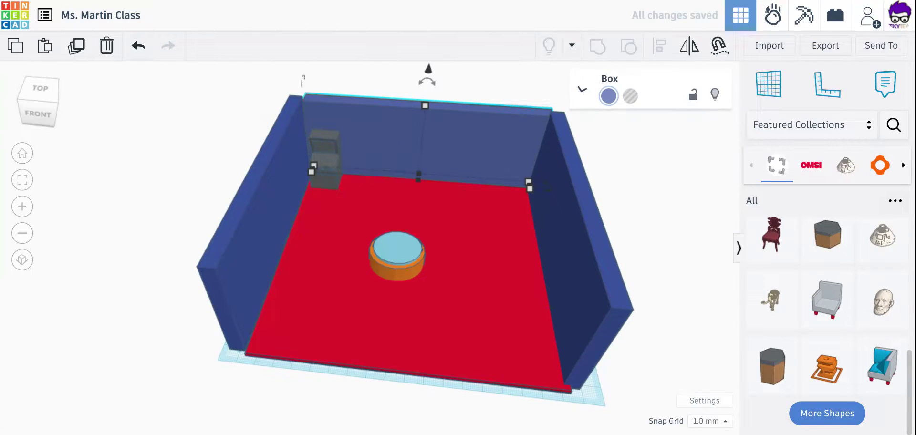
drag(467, 148, 483, 354)
click(608, 97)
click(688, 277)
click(167, 188)
click(52, 110)
mouse_move(54, 110)
mouse_down()
mouse_move(41, 114)
mouse_move(53, 115)
mouse_up()
click(45, 119)
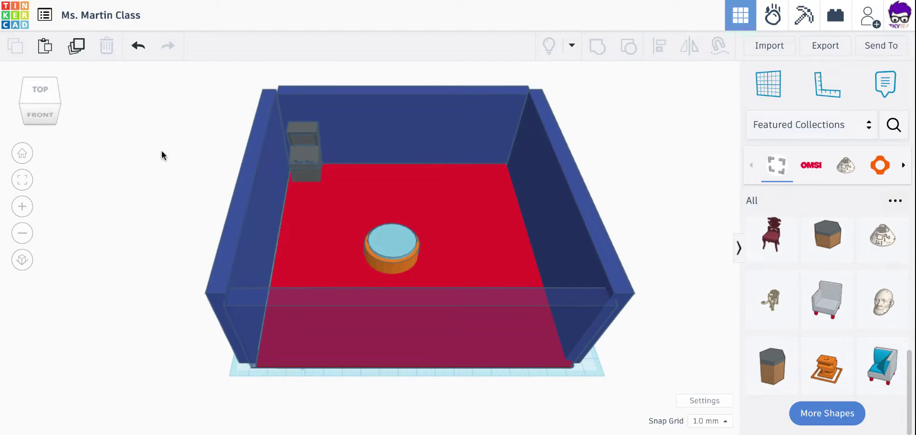